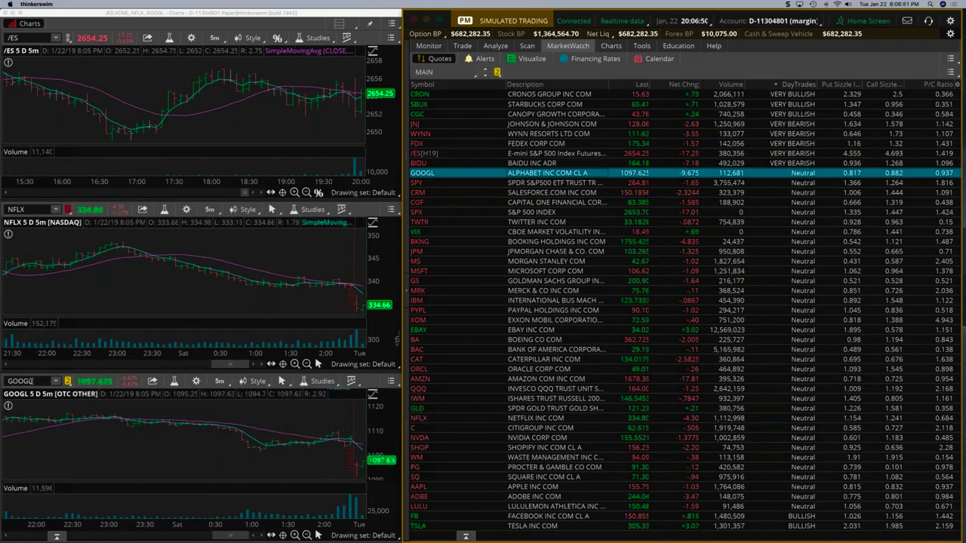
- Load BIDU in the chart that shows GOOGL
click(34, 381)
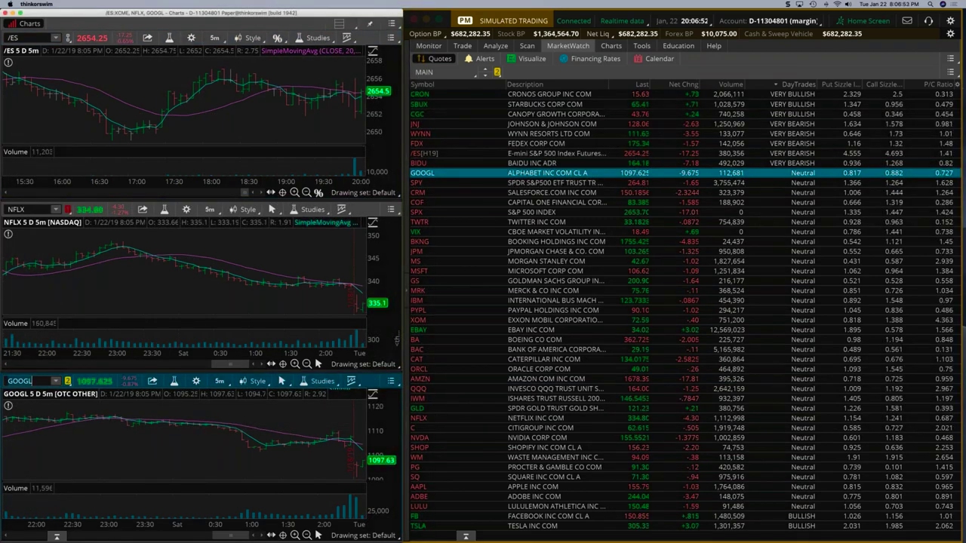
text(BIDU)
key(Return)
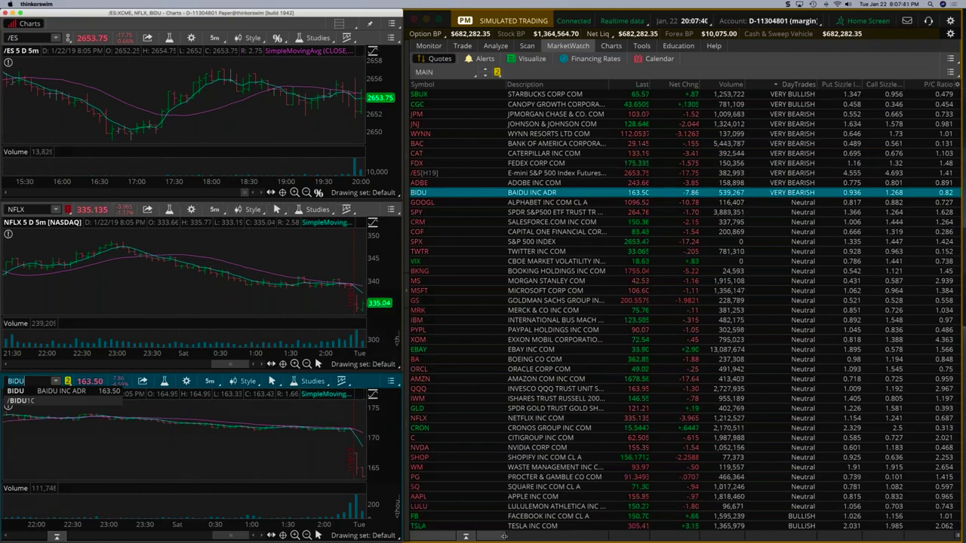
key(Down)
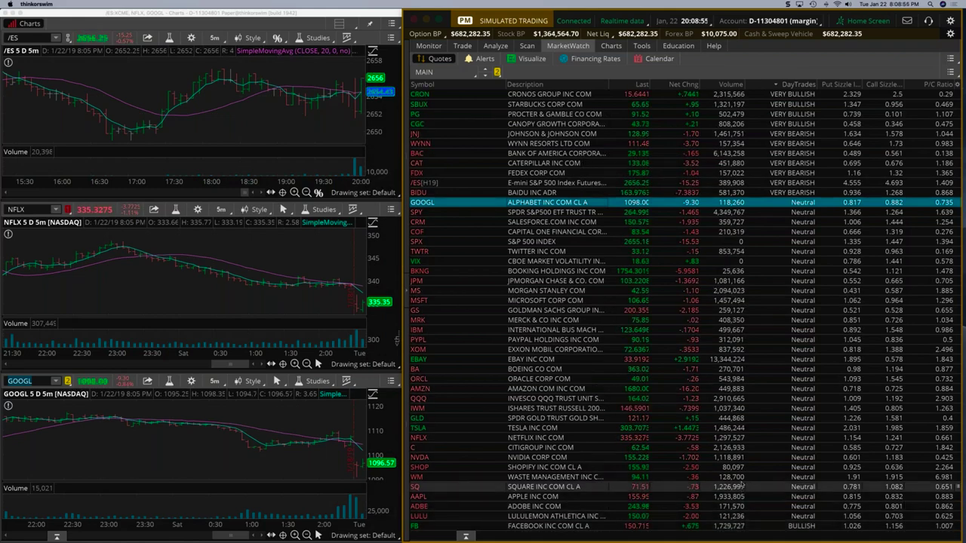
click(651, 221)
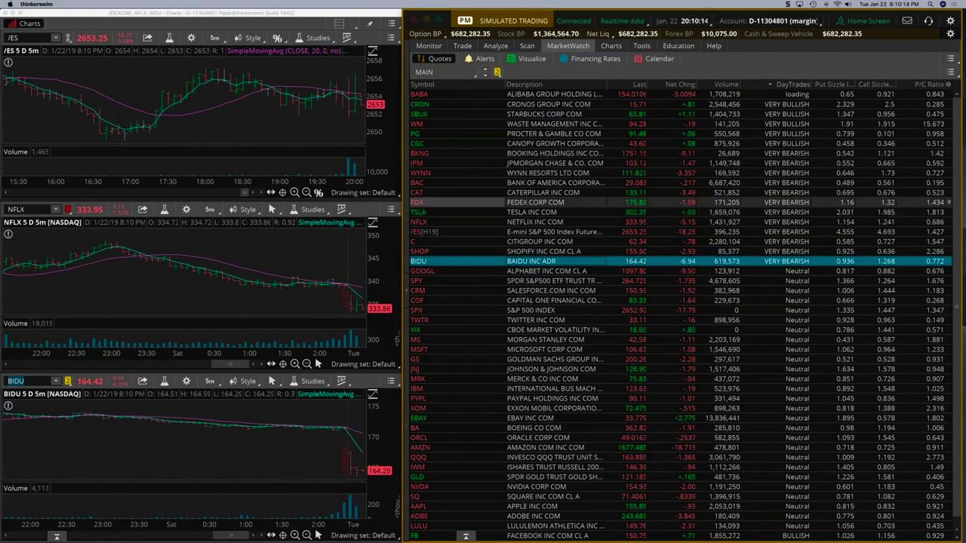
- Expand BIDU's 25 JAN 19 option chain for analysis and add a simulated purchase of five 162.5 puts
click(497, 46)
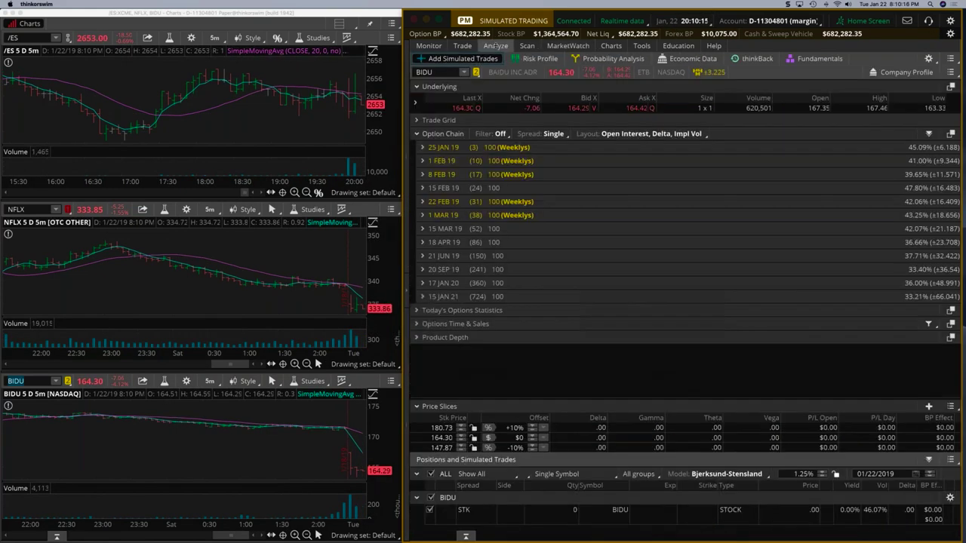
click(422, 147)
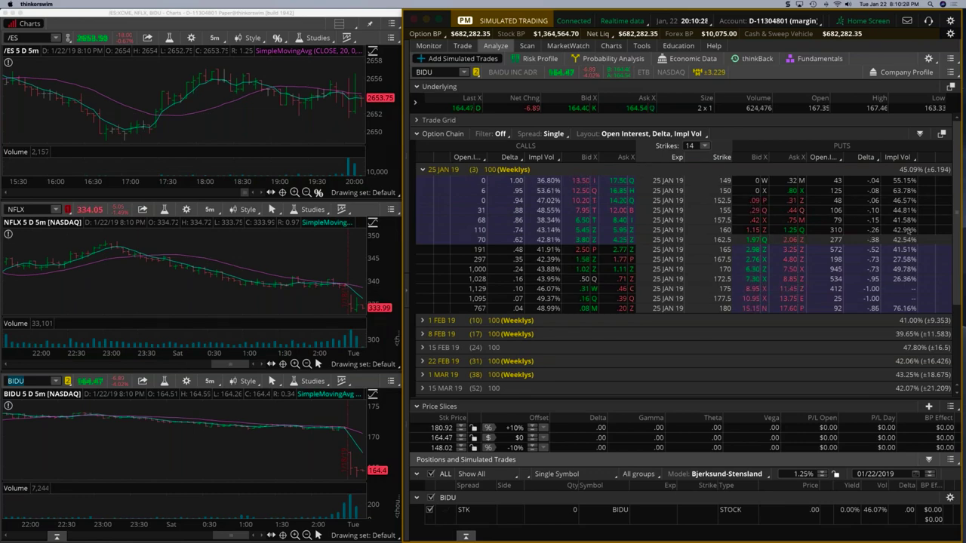
click(775, 241)
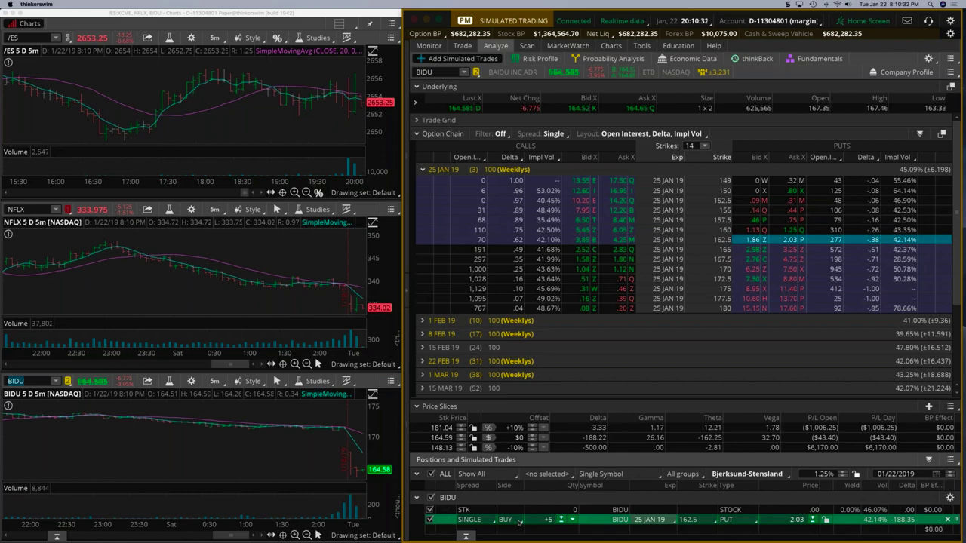
- Turn the simulated trade into a duplicate order and send it, buying five BIDU 25 JAN 19 162.5 puts at a 1.97 limit
right_click(457, 520)
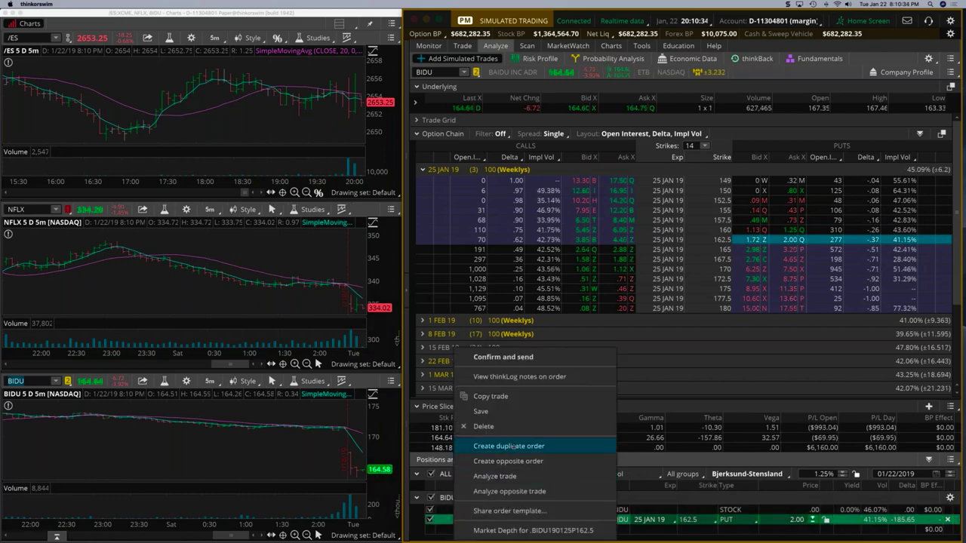
click(508, 446)
click(917, 451)
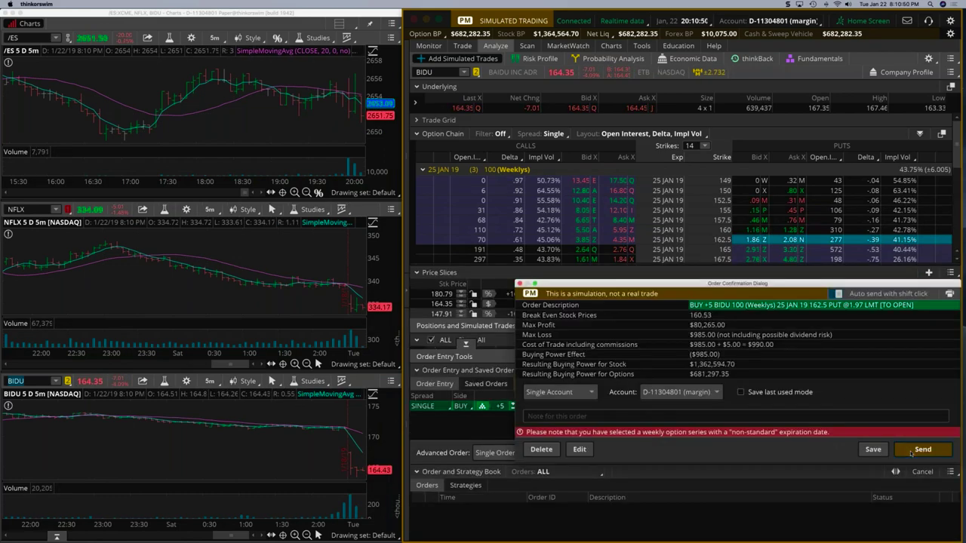
click(913, 450)
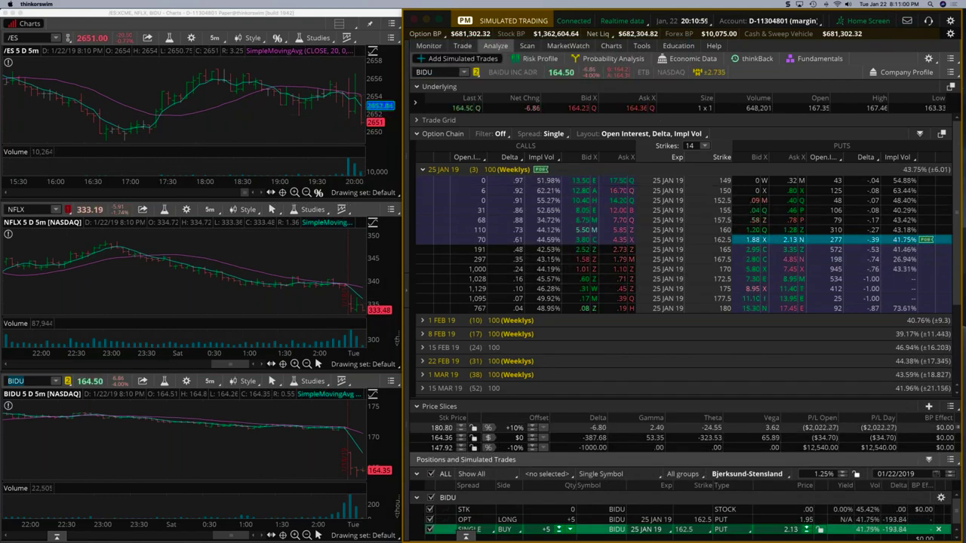
- Check the open BIDU put position's profit and loss, alternating with the MAIN watchlist's quotes and DayTrades signals
click(428, 46)
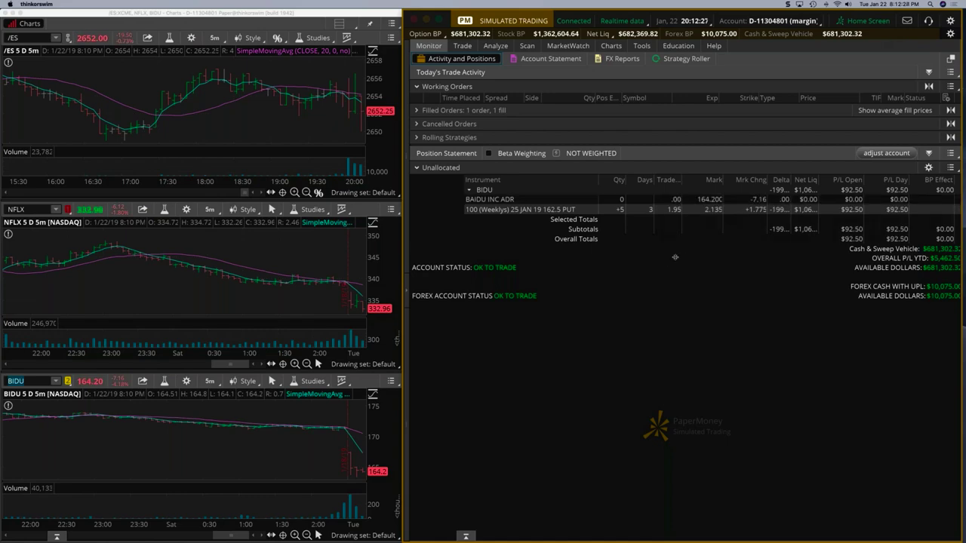
click(567, 45)
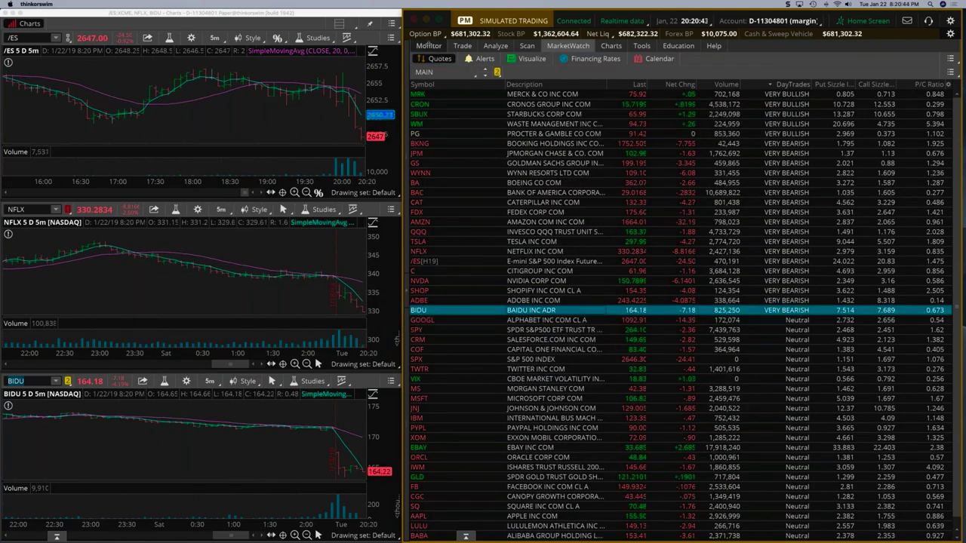
click(436, 47)
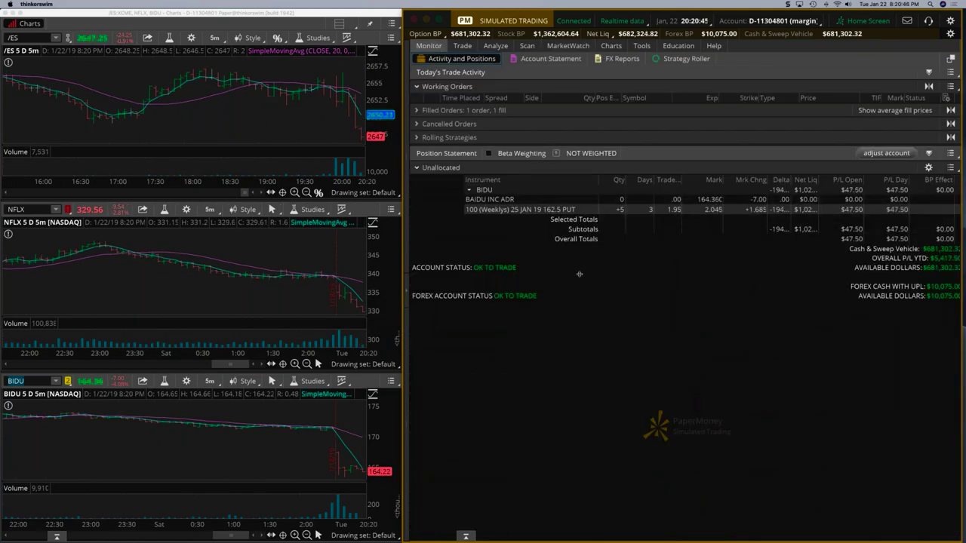
click(568, 45)
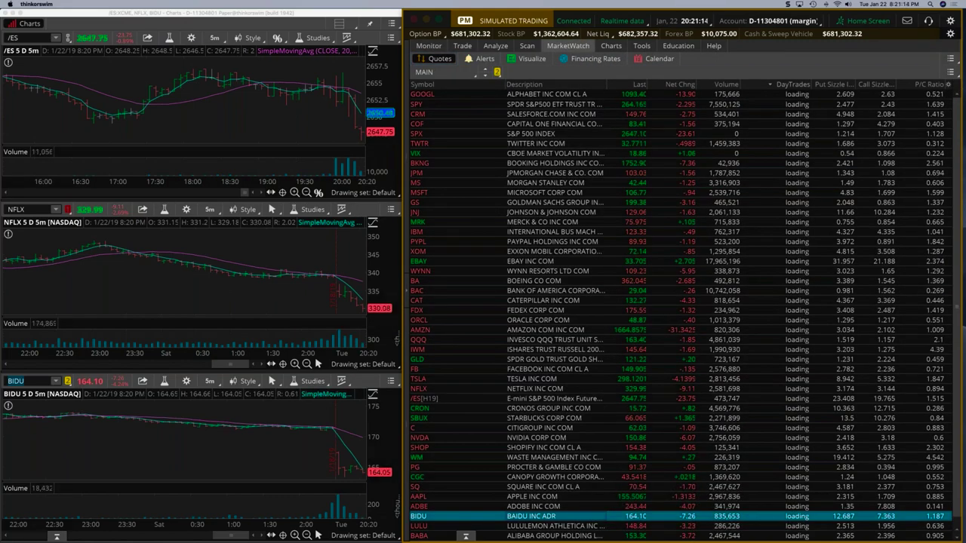
click(428, 45)
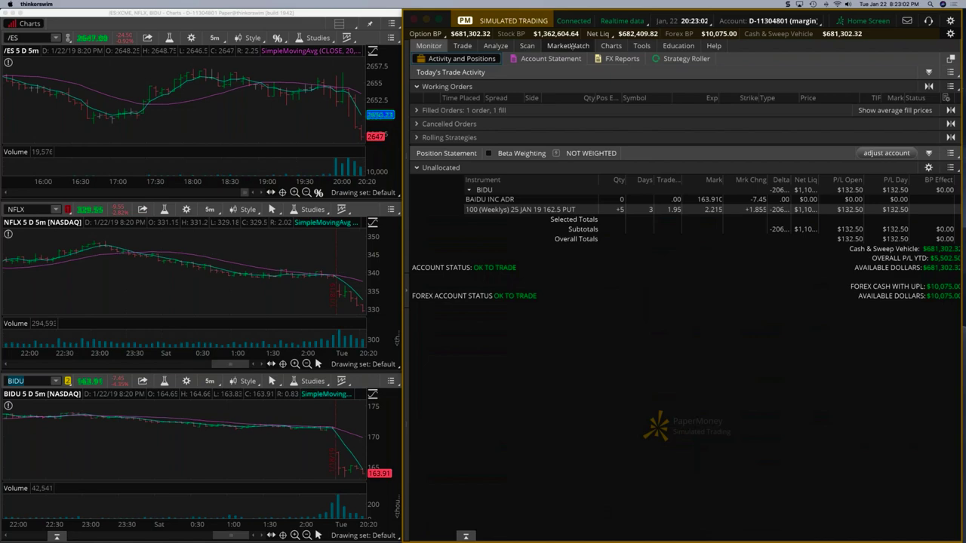
click(567, 46)
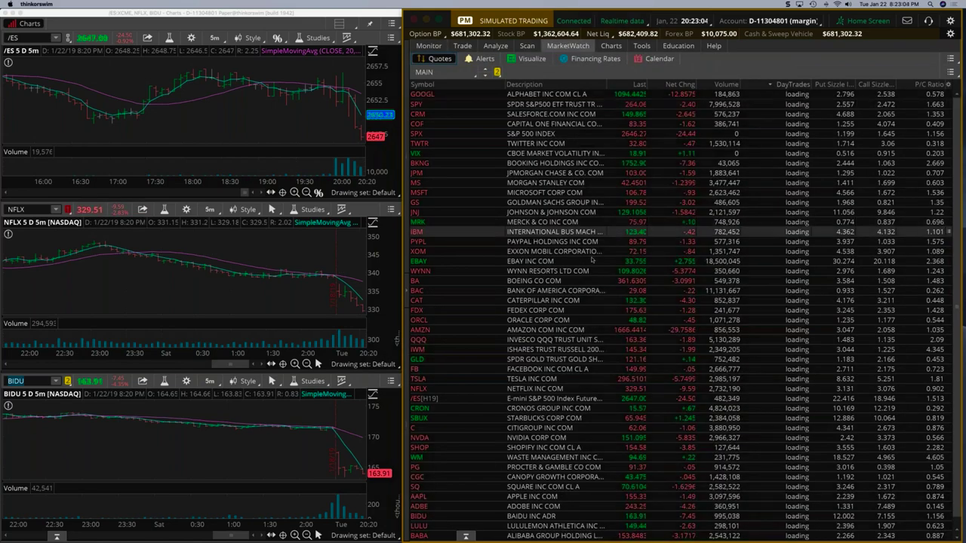
- Create and send a closing order that sells two of the BIDU 25 JAN 19 162.5 puts at a 2.33 limit
click(429, 46)
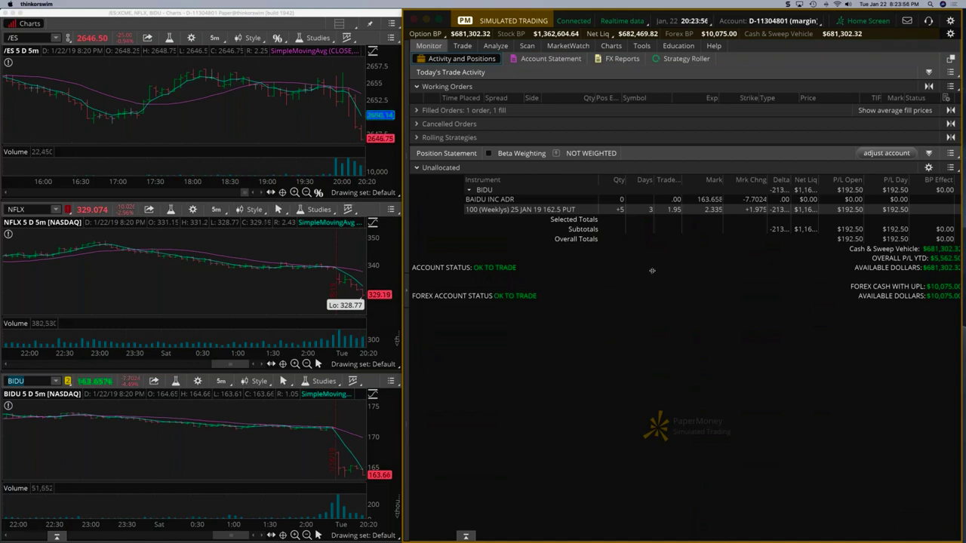
right_click(544, 211)
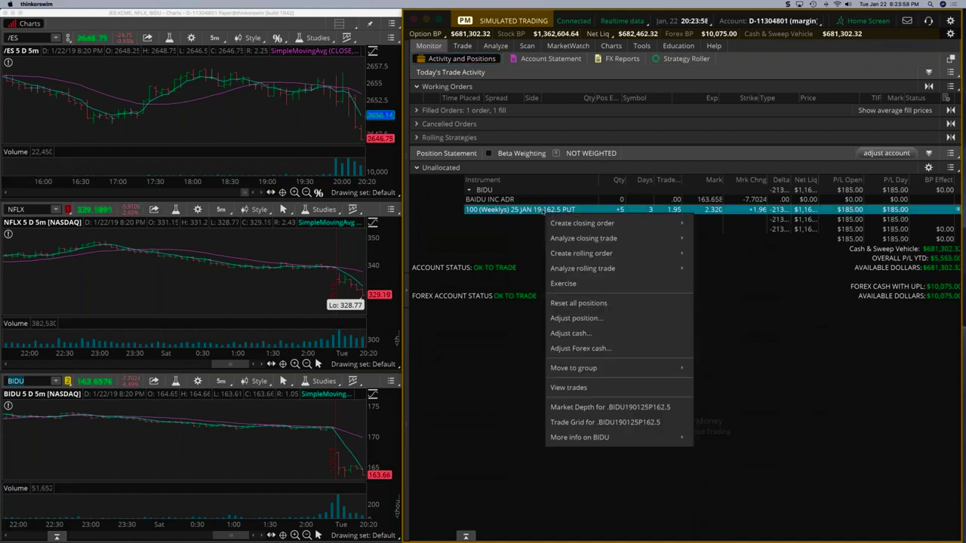
mouse_move(593, 224)
click(719, 224)
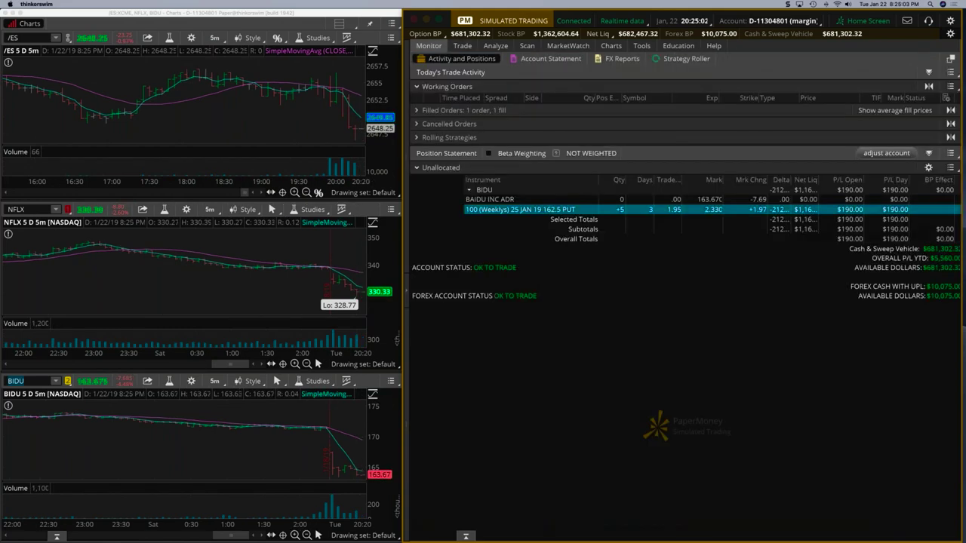
click(568, 45)
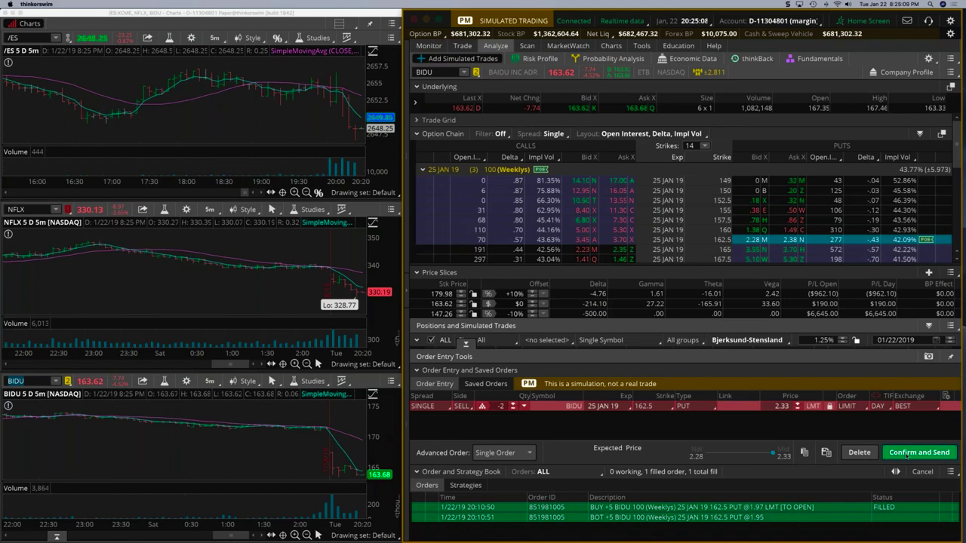
click(907, 456)
click(923, 451)
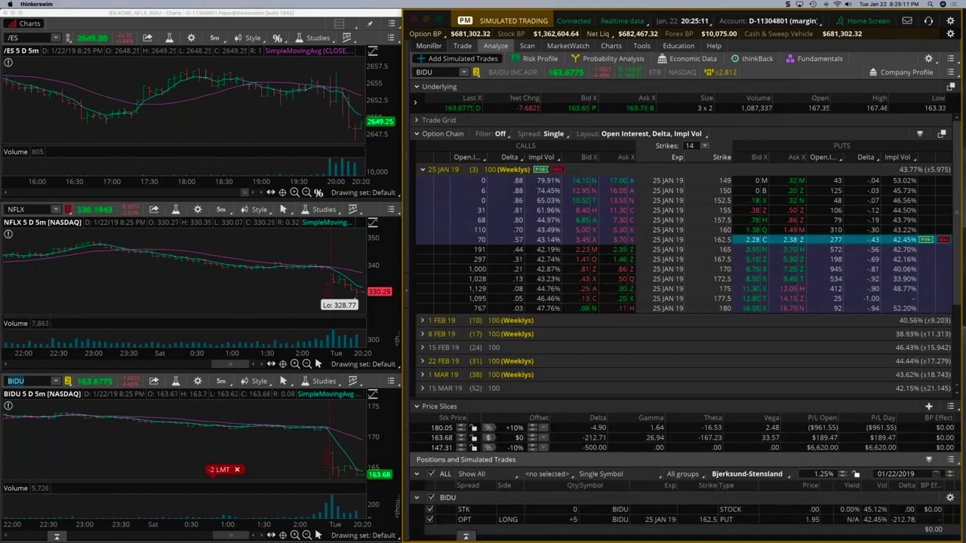
- Review the remaining BIDU put position and select BIDU in the MAIN watchlist
click(430, 45)
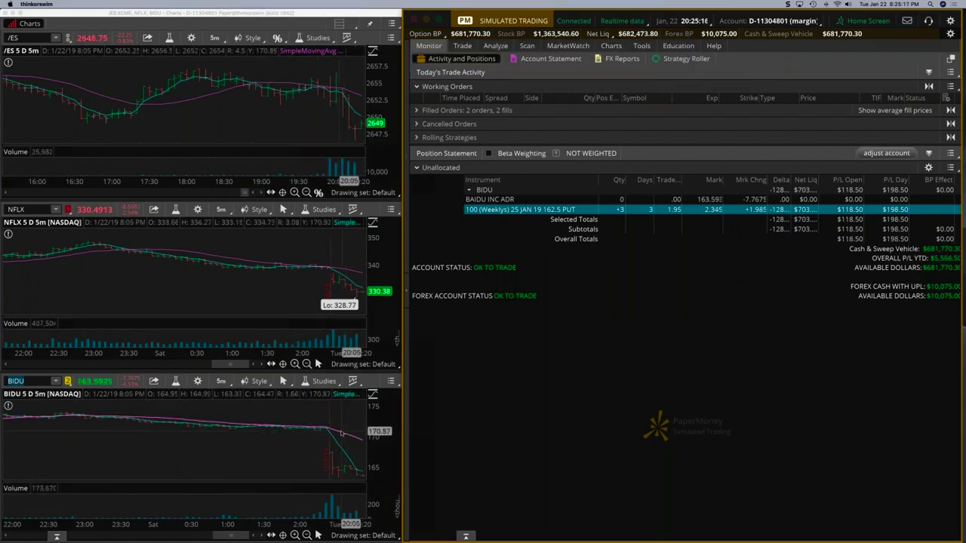
click(567, 45)
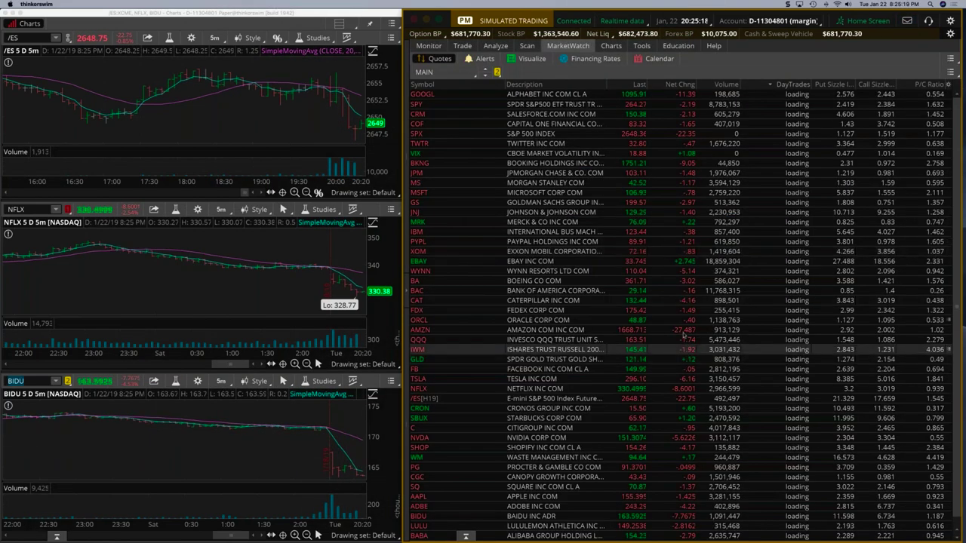
click(626, 516)
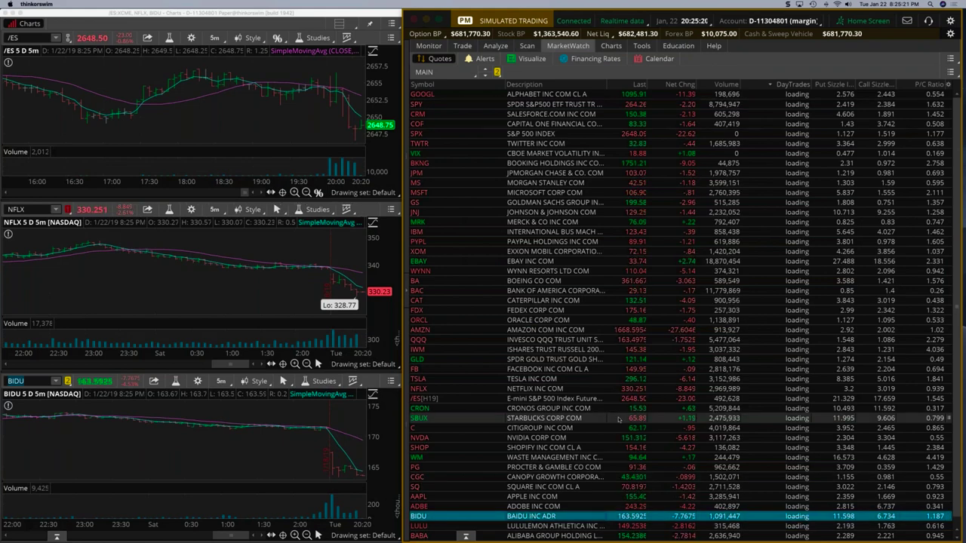
- Create and send a closing order that sells the remaining three BIDU 25 JAN 19 162.5 puts at a 2.28 limit
click(429, 45)
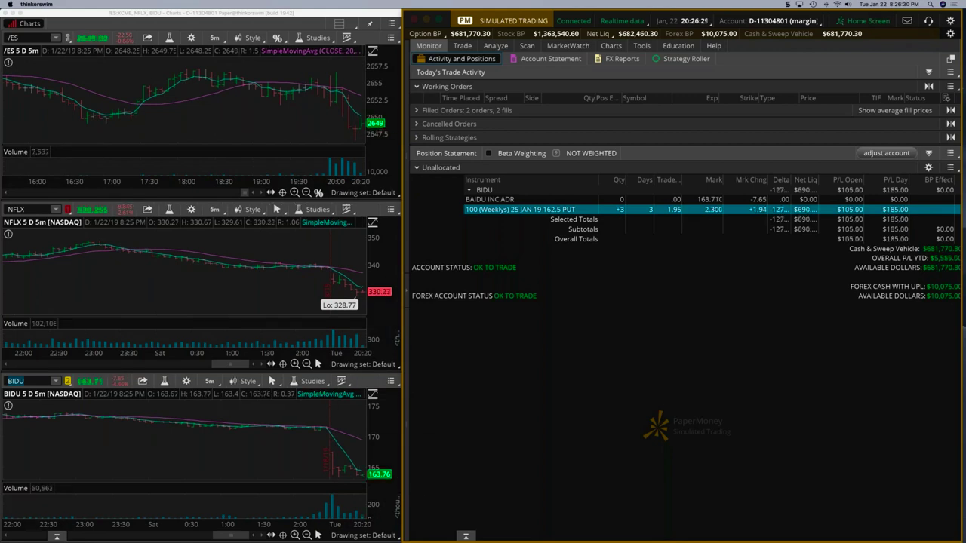
right_click(538, 213)
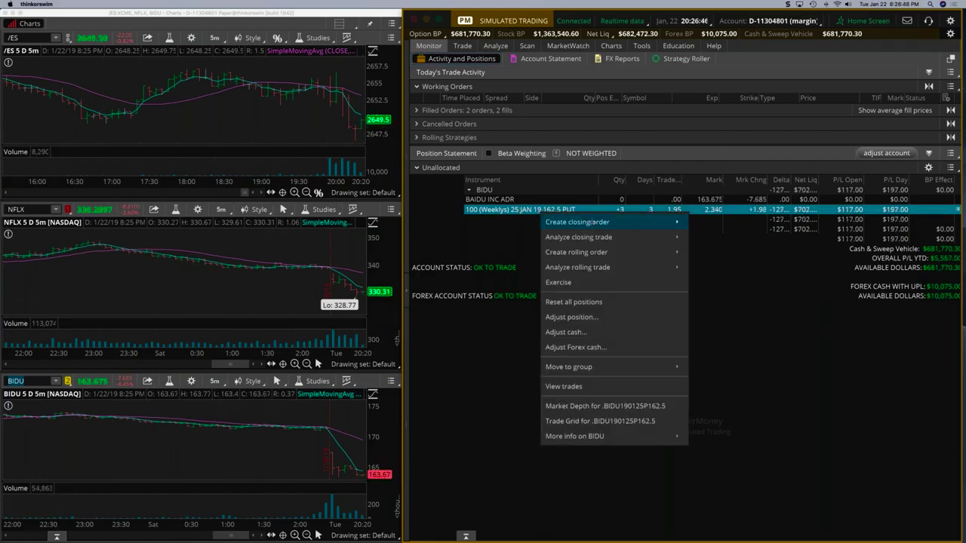
mouse_move(592, 222)
click(754, 222)
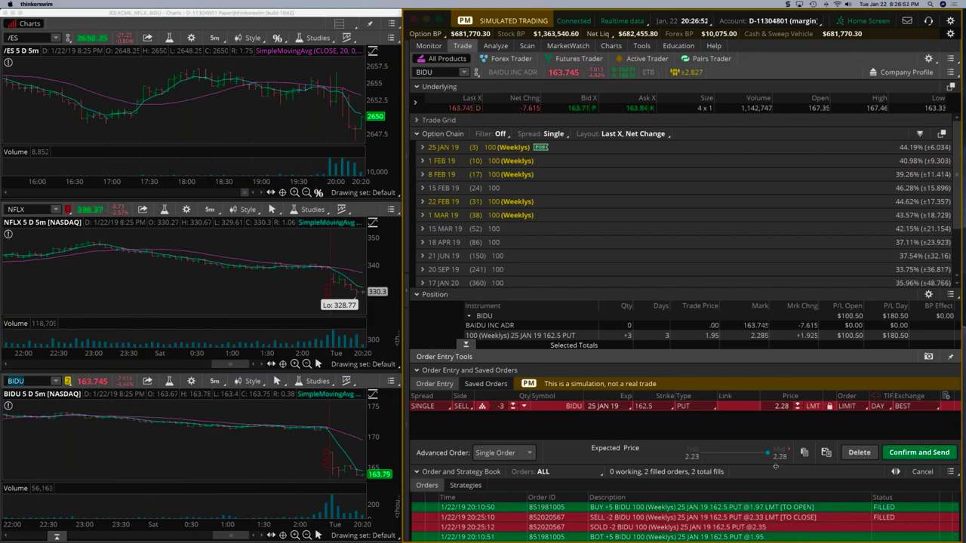
click(919, 452)
click(922, 448)
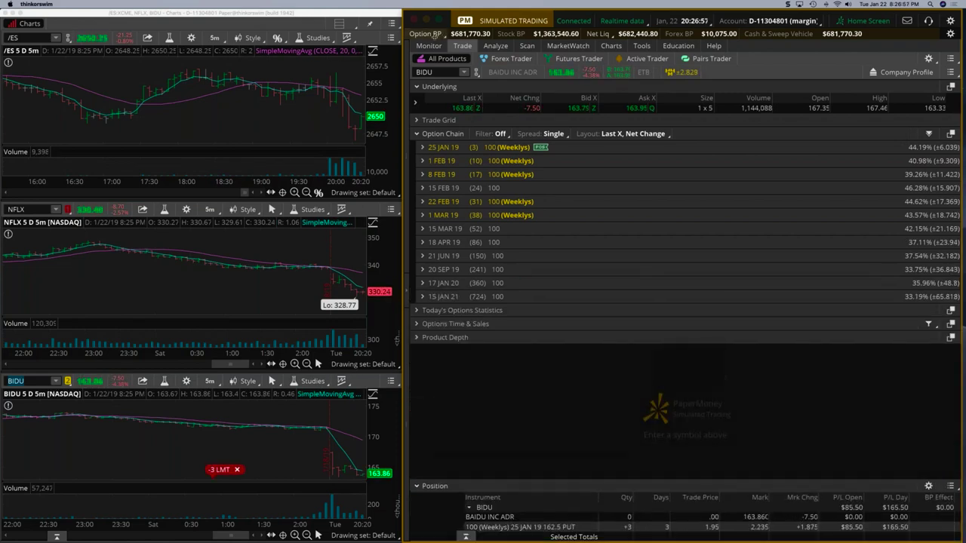
- Review the closed positions' daily profit and loss and the watchlist, and expand the day's filled orders
click(434, 43)
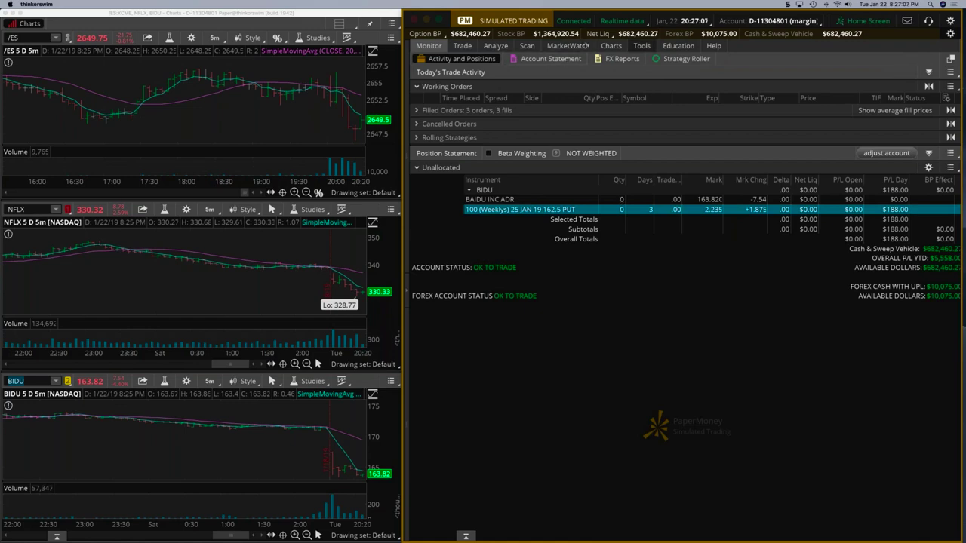
click(586, 46)
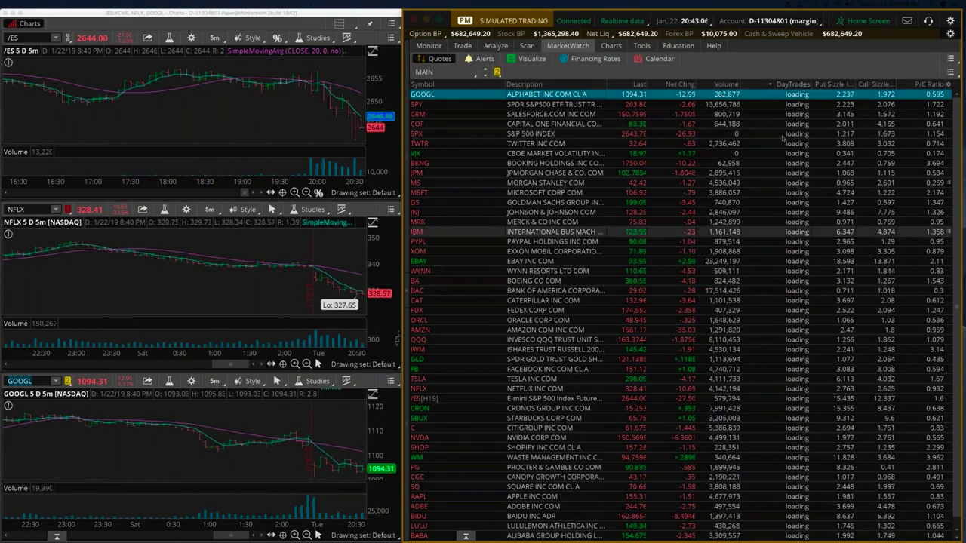
click(428, 46)
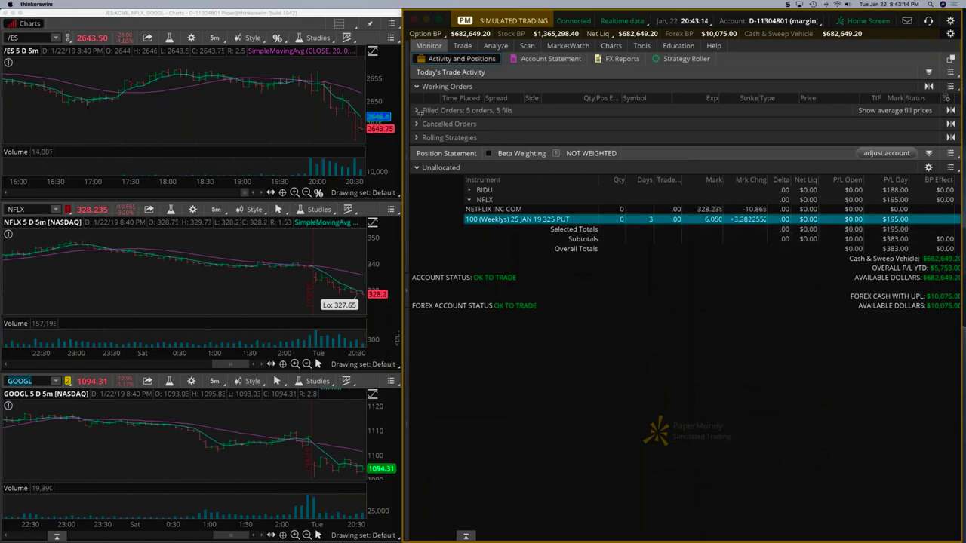
click(417, 110)
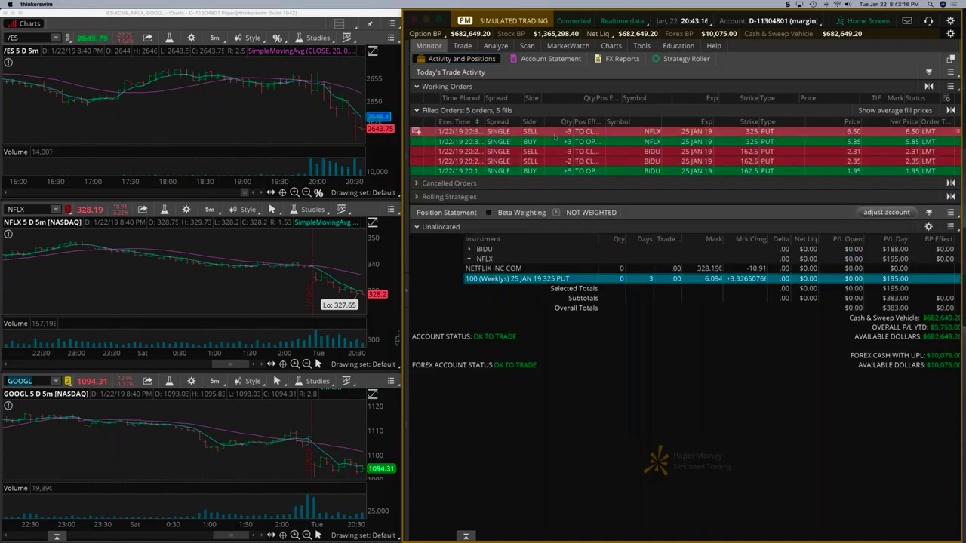